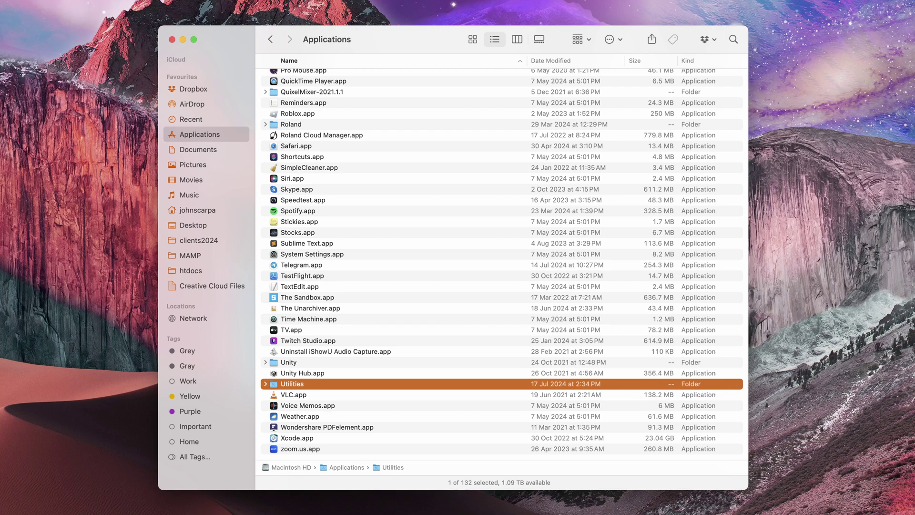
Step: Open Applications > Utilities and launch Activity Monitor.app
key(super+Down)
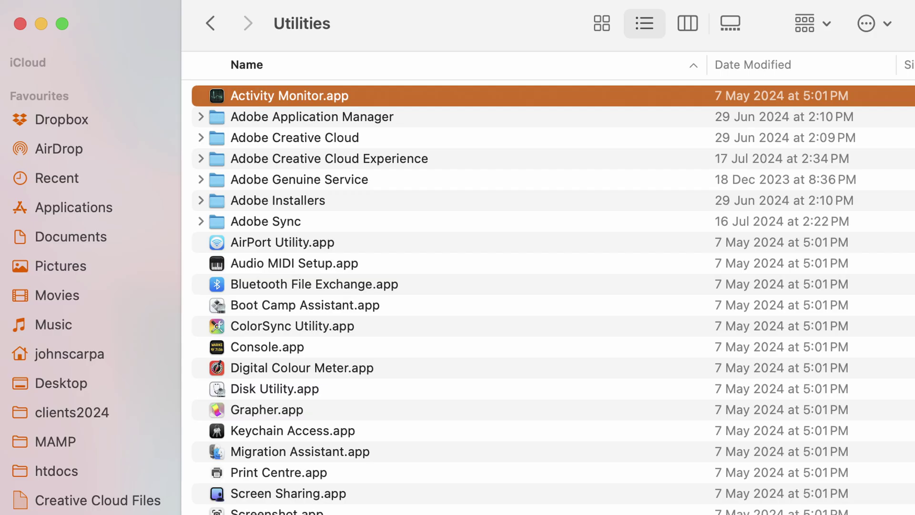
key(super+Down)
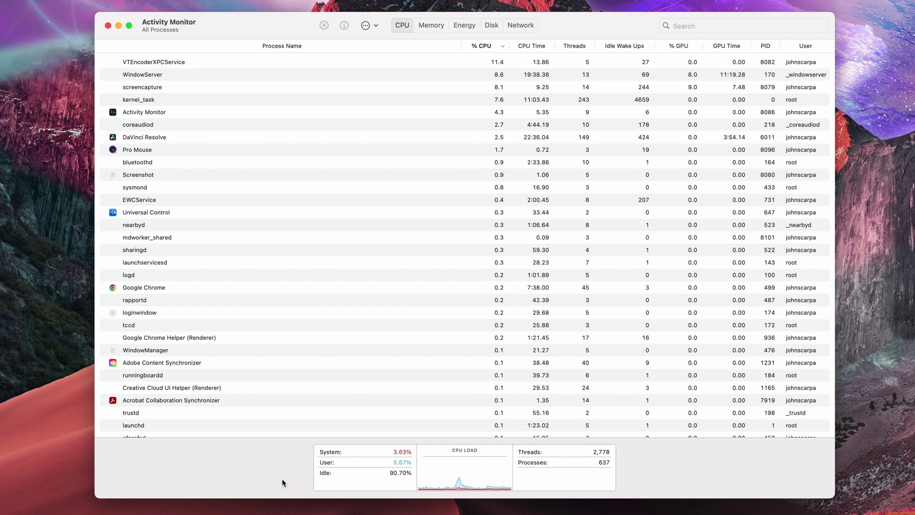
click(435, 28)
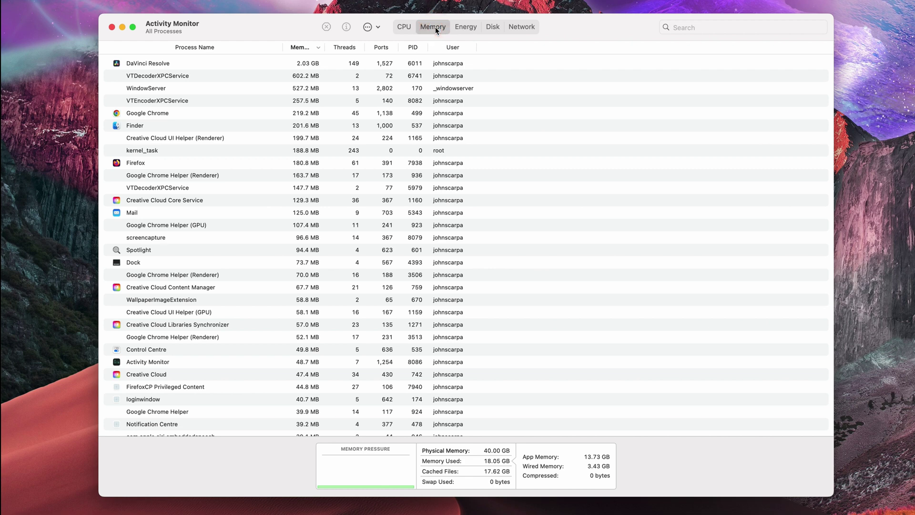
Step: Sort Activity Monitor by the Memory tab and widen the Memory column until its heading shows
click(436, 27)
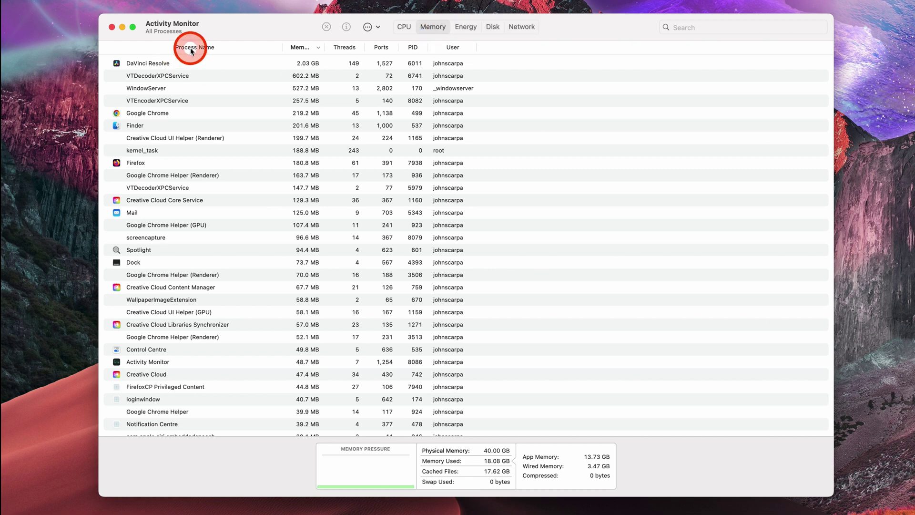
click(190, 48)
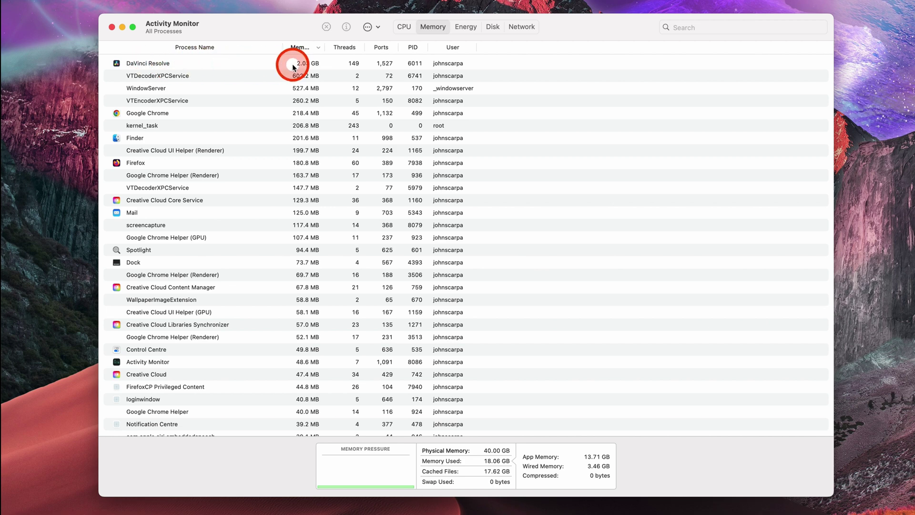
drag(324, 46, 356, 46)
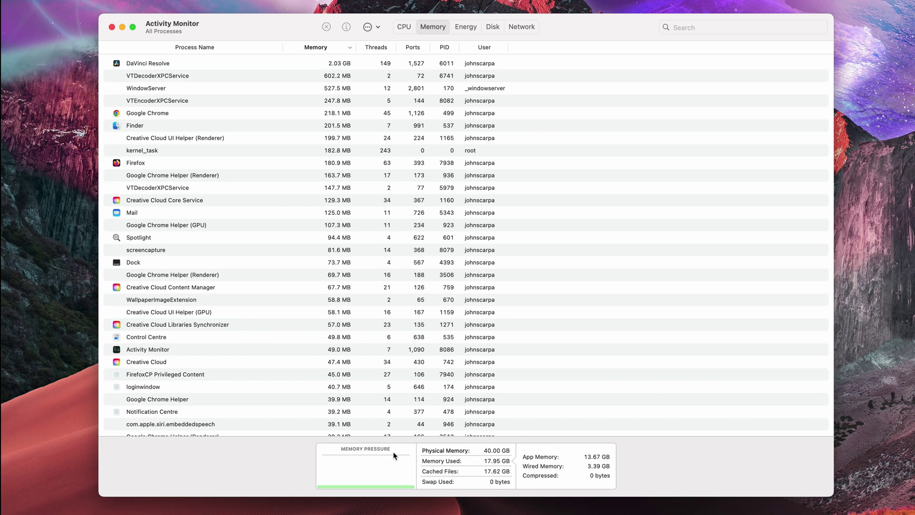
mouse_move(433, 453)
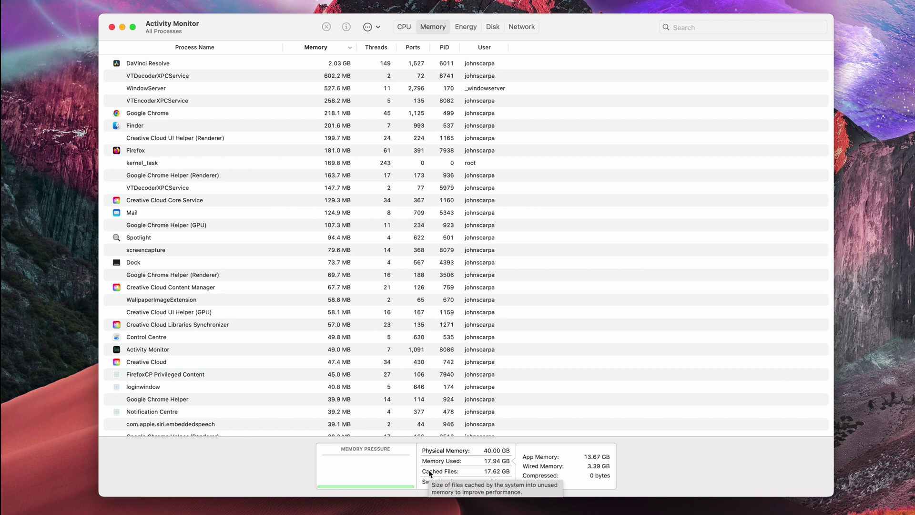
click(435, 484)
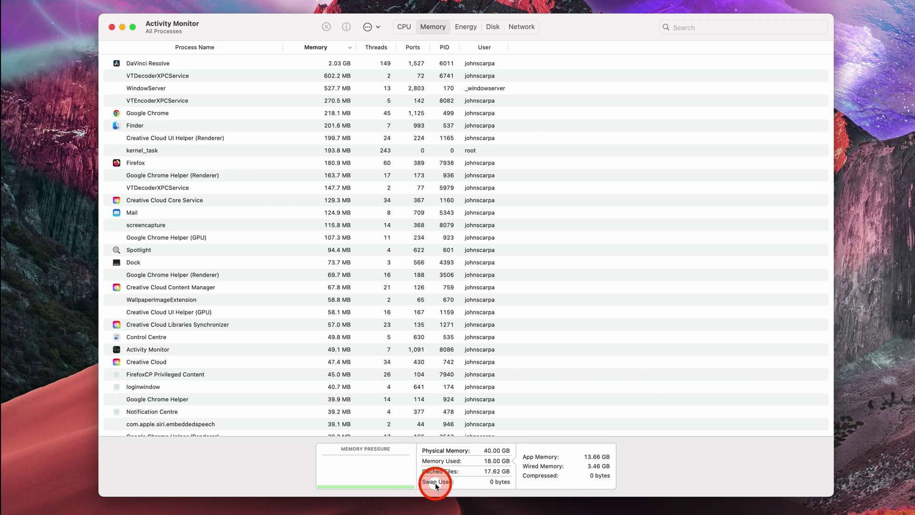
mouse_move(435, 484)
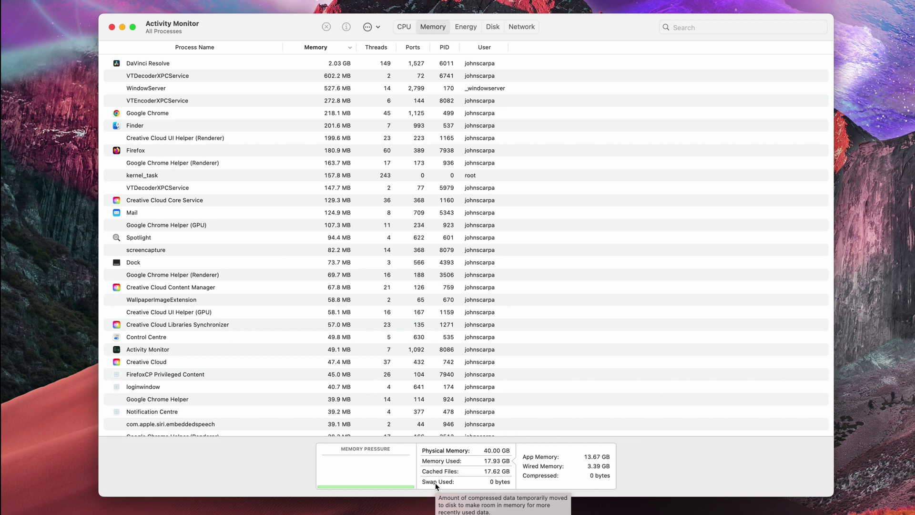
click(444, 461)
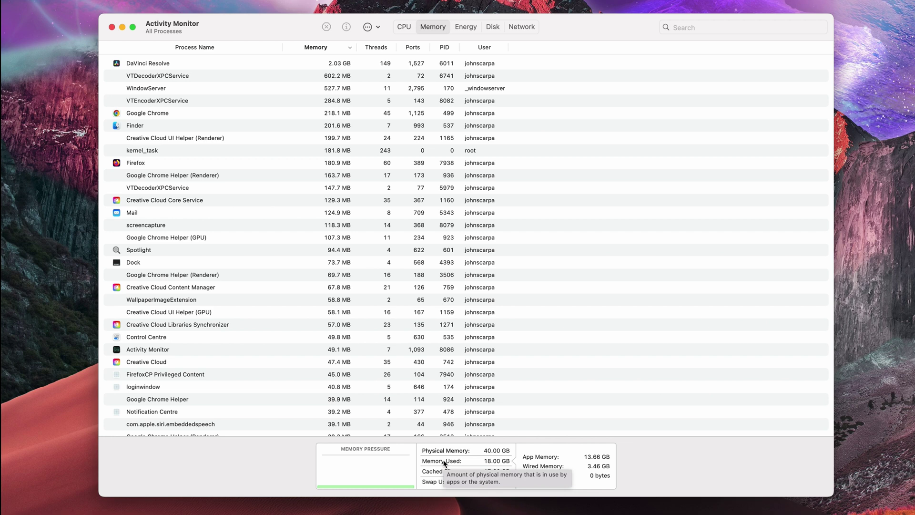
click(445, 463)
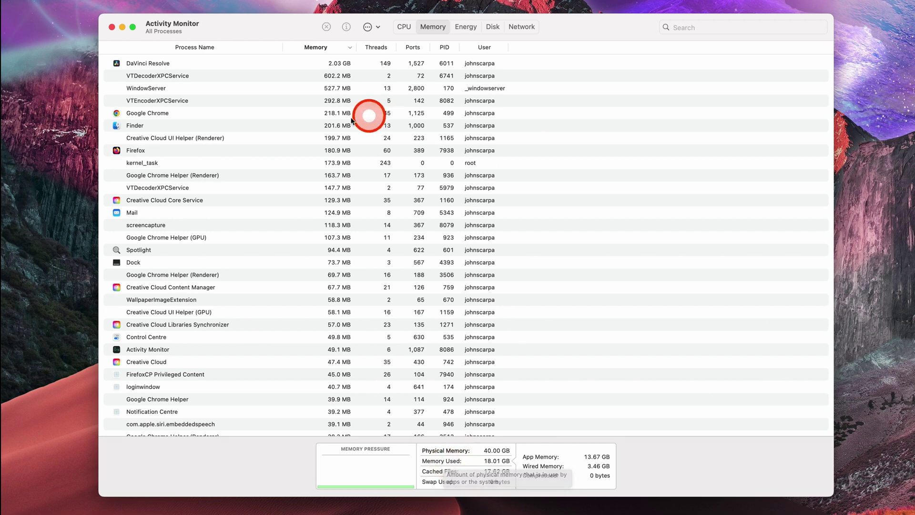
click(151, 159)
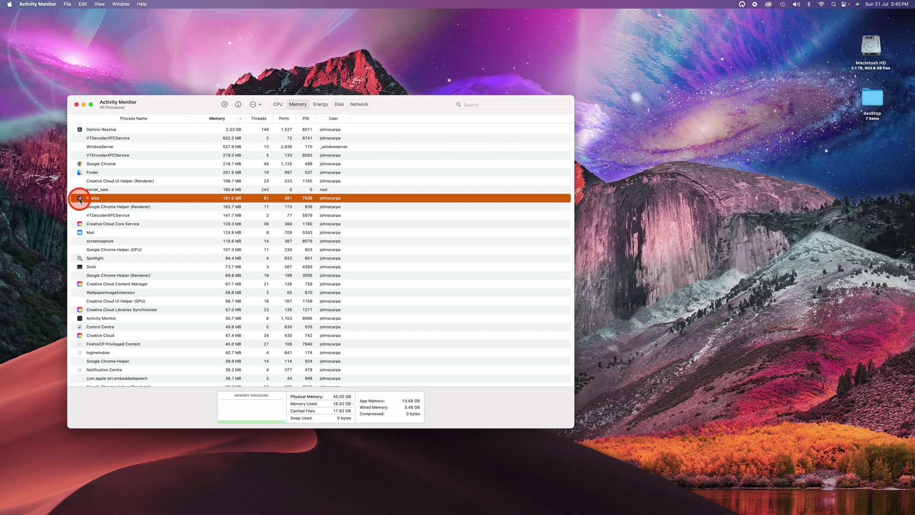
Step: Inspect the Firefox process and quit it, confirming until it terminates
key(super+i)
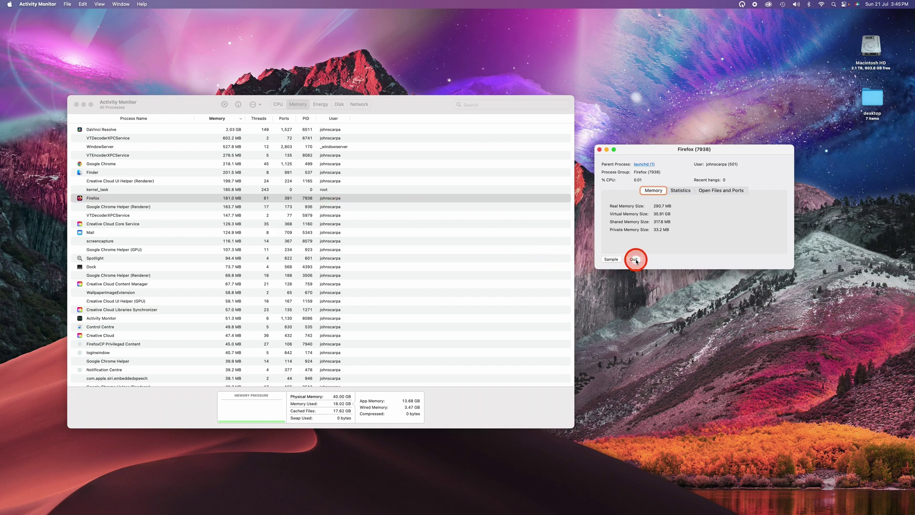
click(637, 260)
click(694, 223)
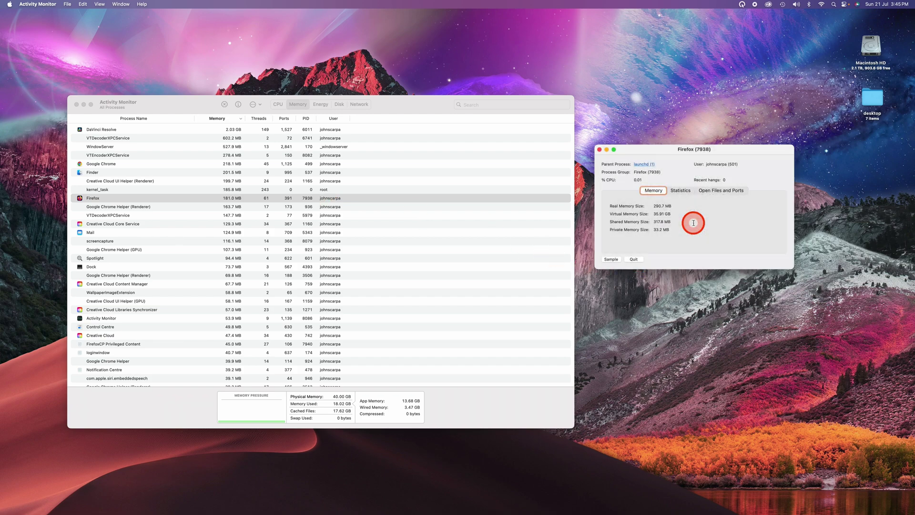
click(633, 259)
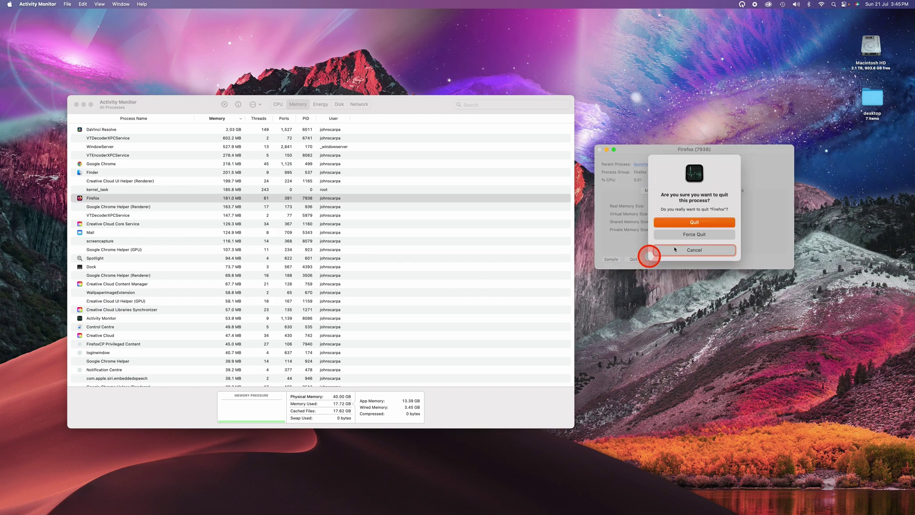
click(695, 222)
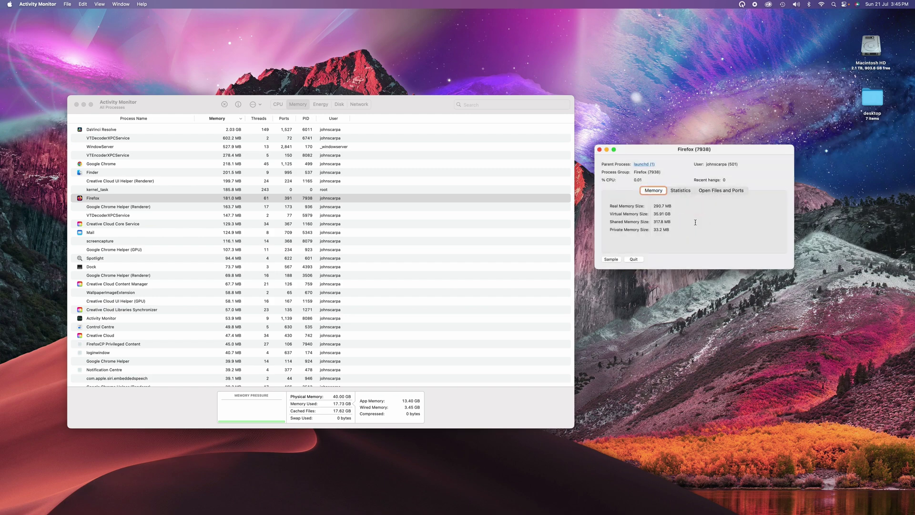
click(635, 259)
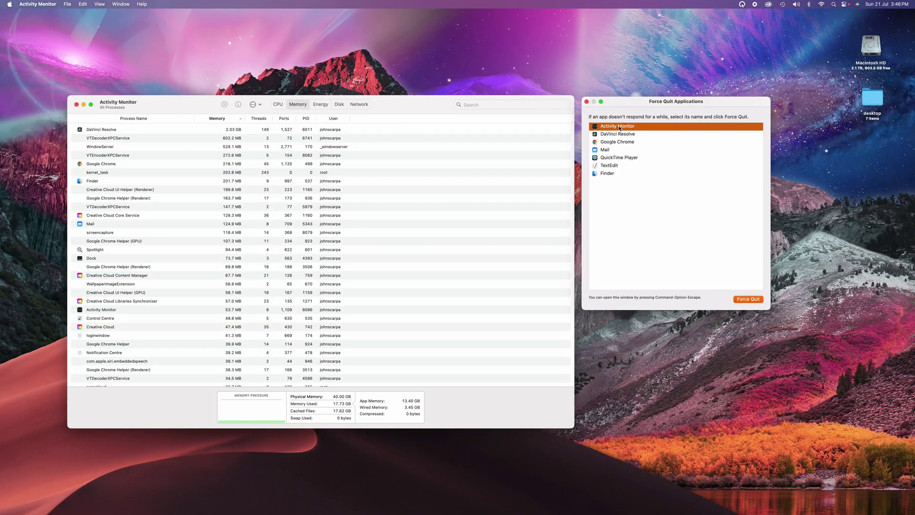
Step: Select Google Chrome in Force Quit Applications and force quit it
key(Down)
key(Down)
key(Down)
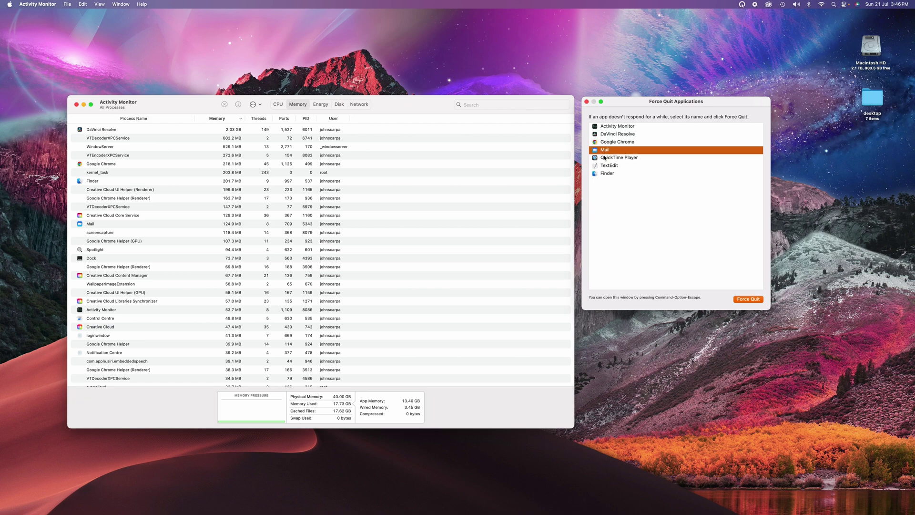
click(605, 159)
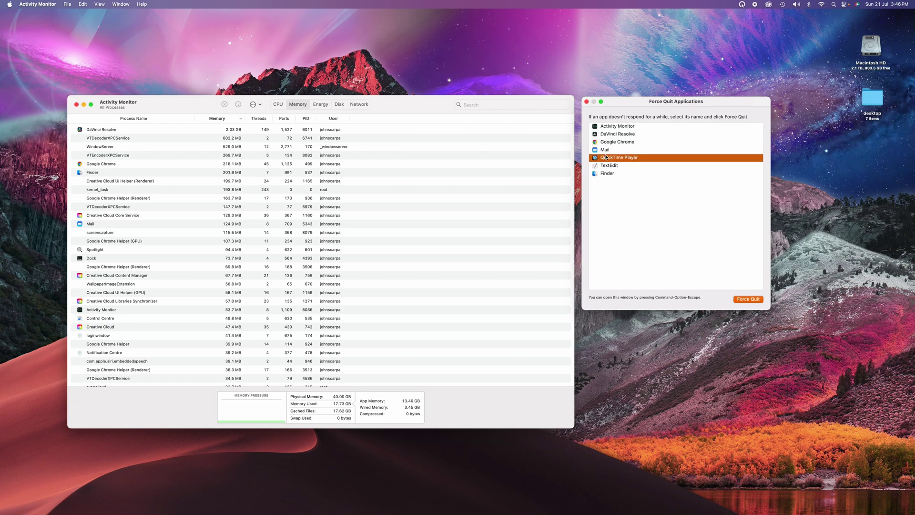
click(612, 143)
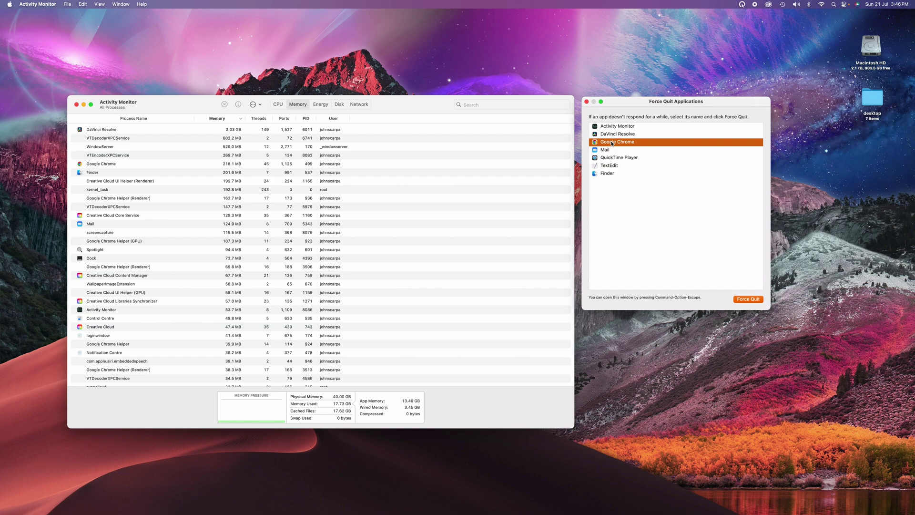
click(753, 299)
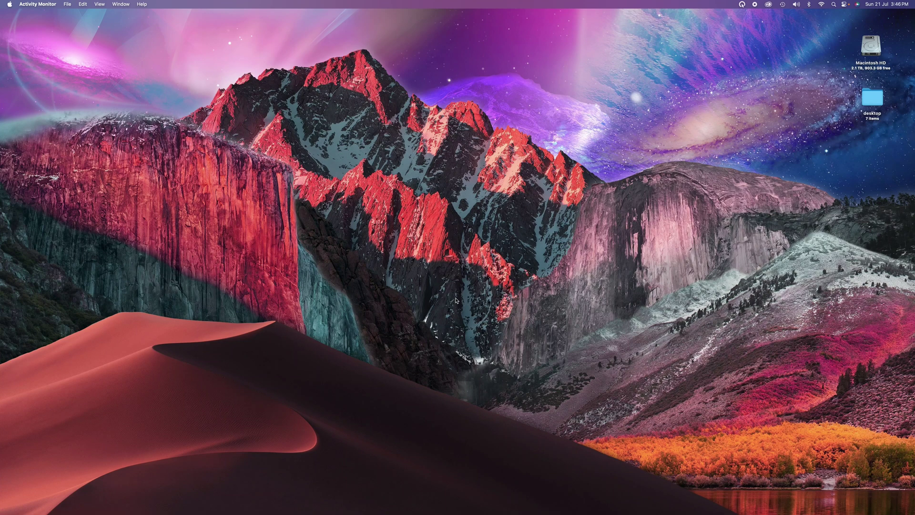
Step: Open the Macintosh HD storage breakdown via Apple menu > About This Mac > More Info
click(456, 299)
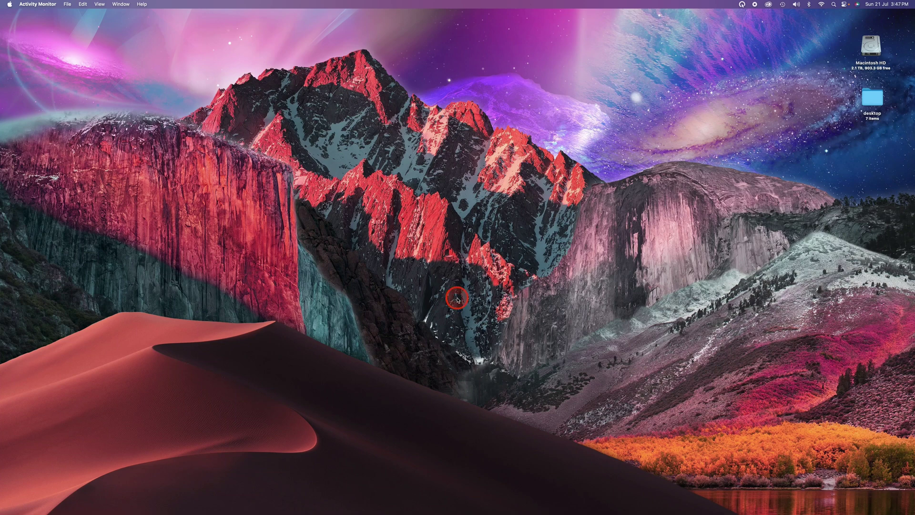
click(10, 5)
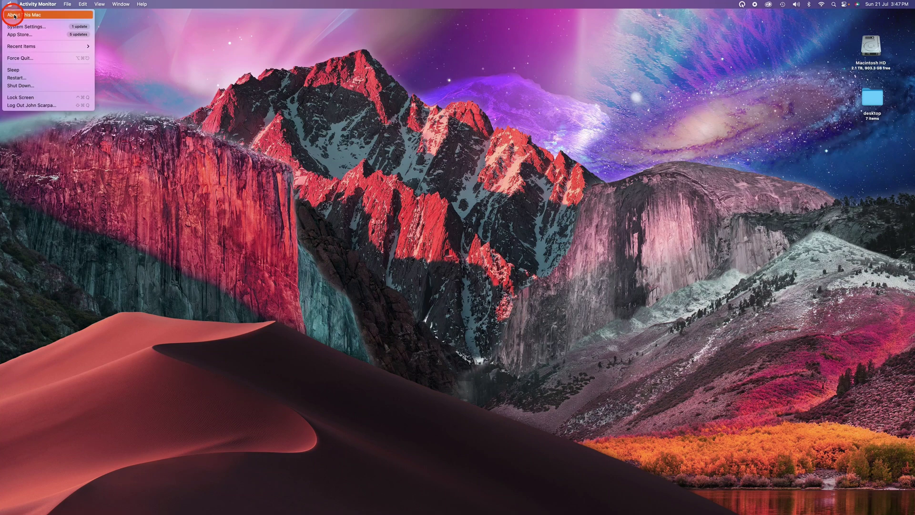
click(24, 15)
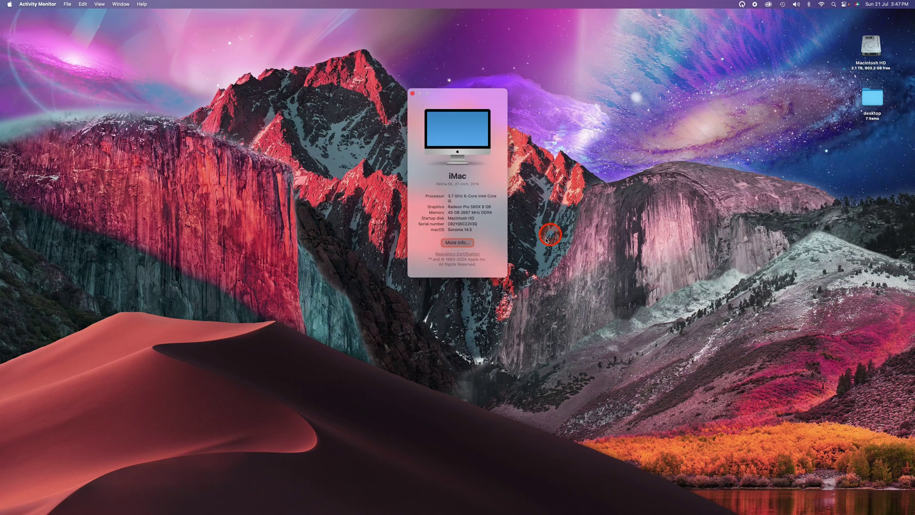
click(460, 244)
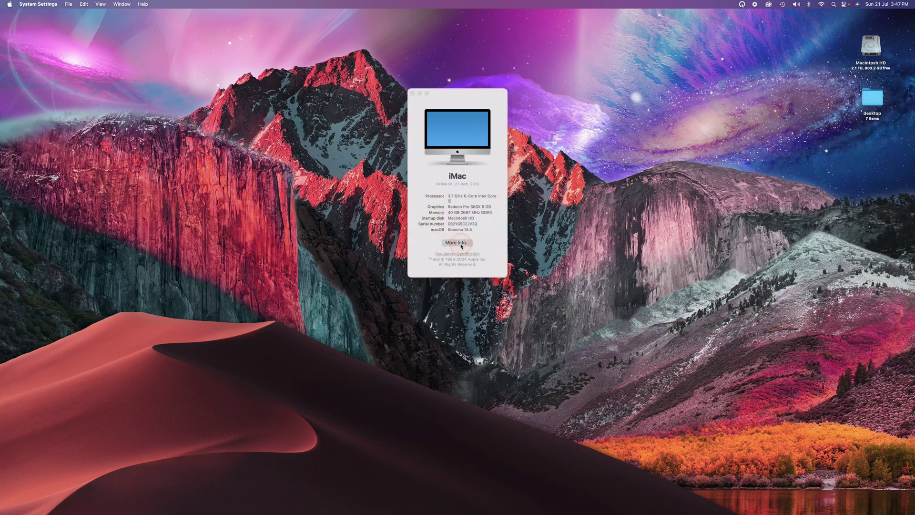
click(436, 299)
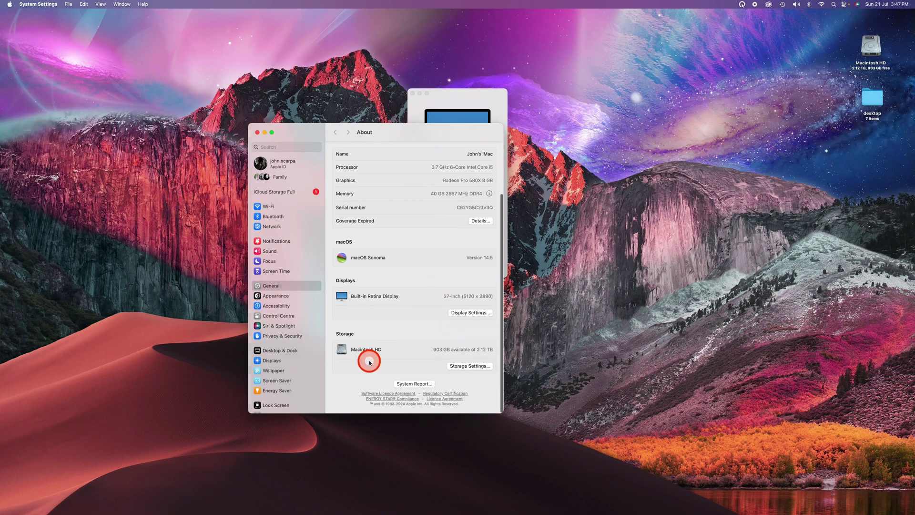
click(479, 367)
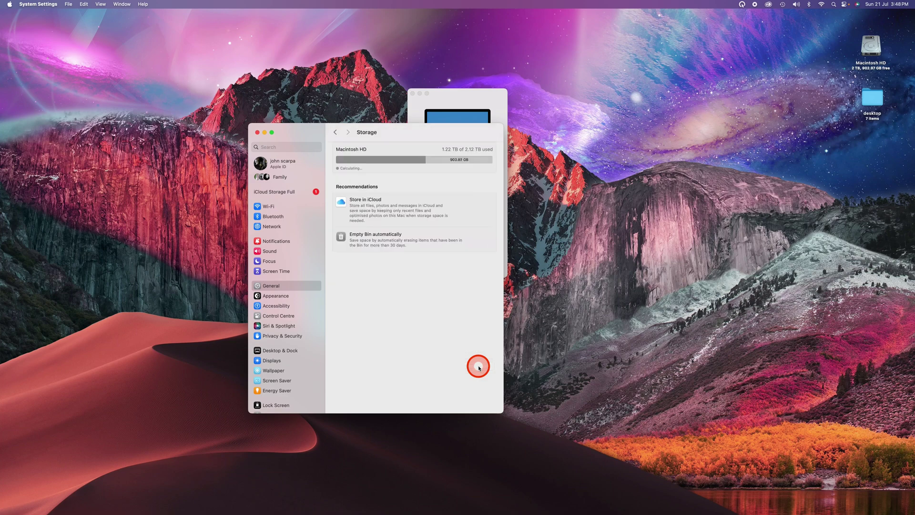
Step: Read the size of each category segment in the Macintosh HD storage bar
click(449, 171)
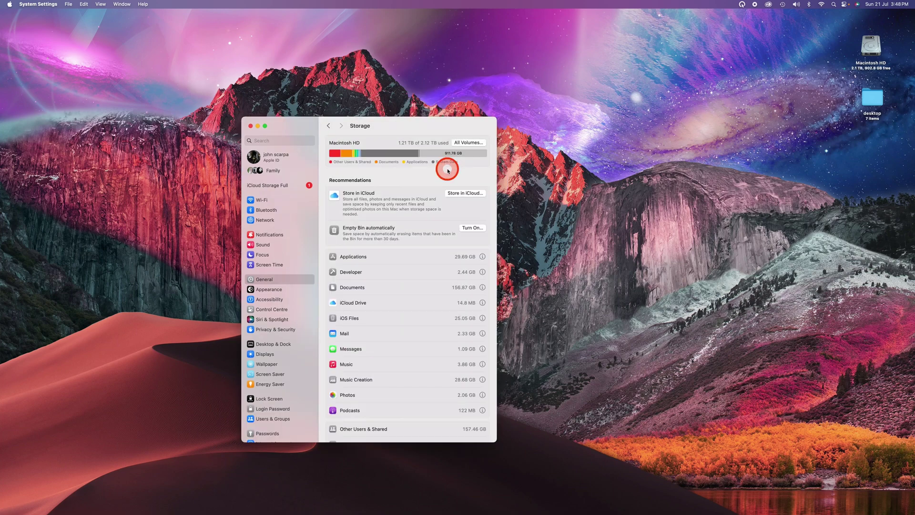
drag(448, 171, 466, 169)
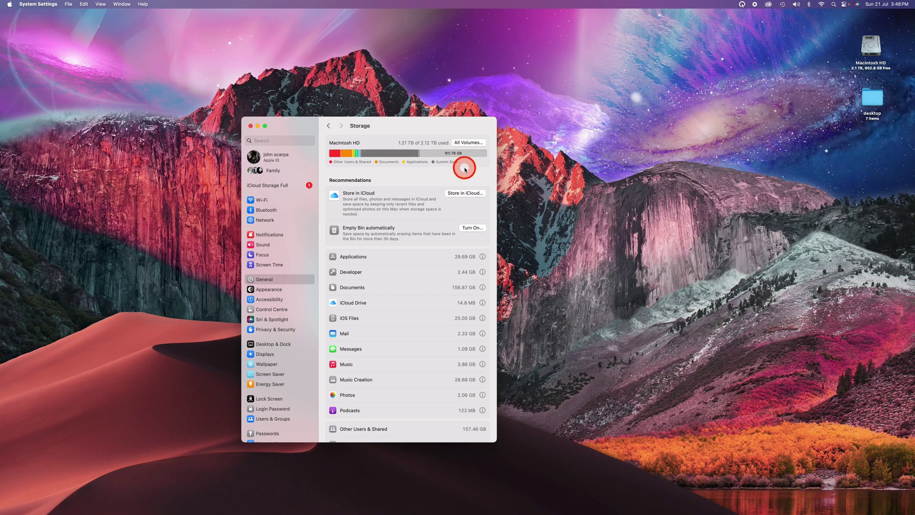
drag(465, 169, 395, 146)
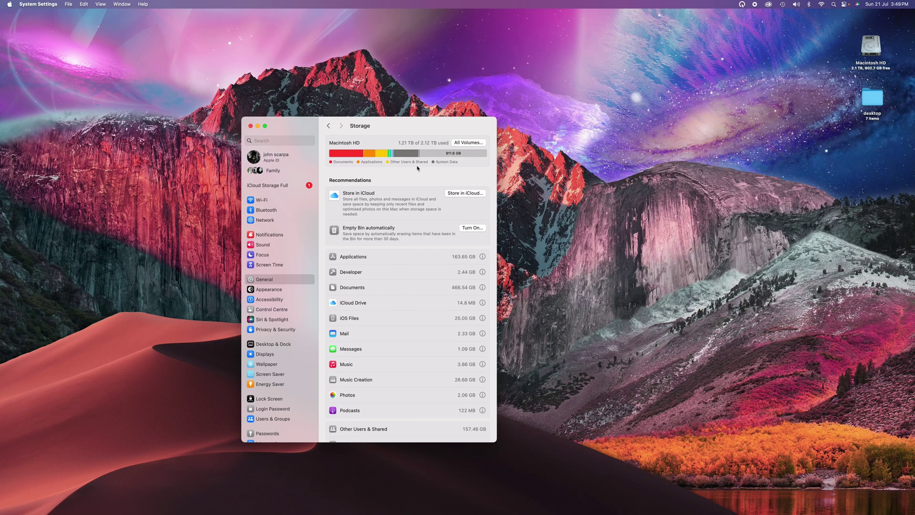
mouse_move(347, 153)
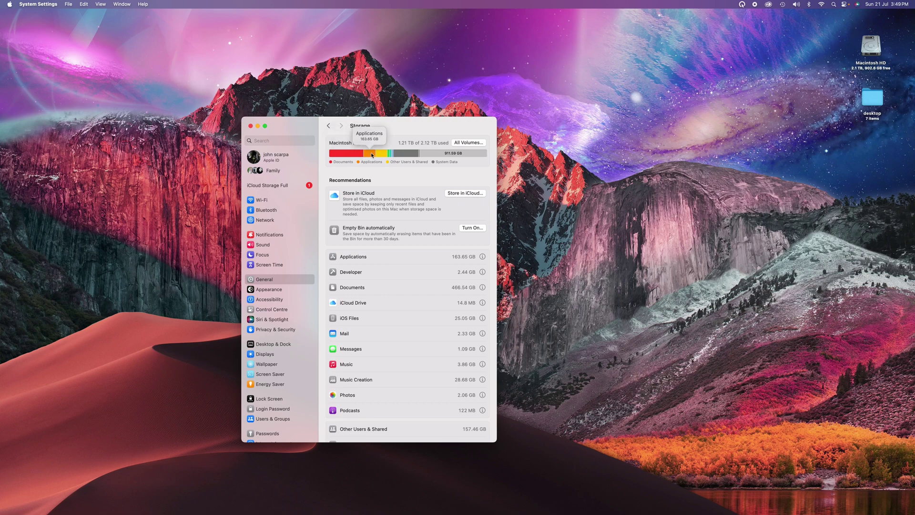
mouse_move(381, 154)
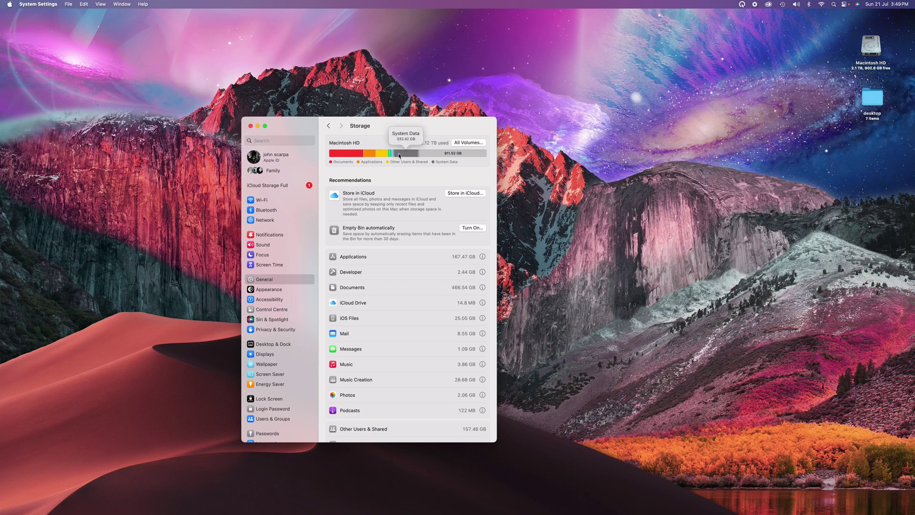
mouse_move(427, 155)
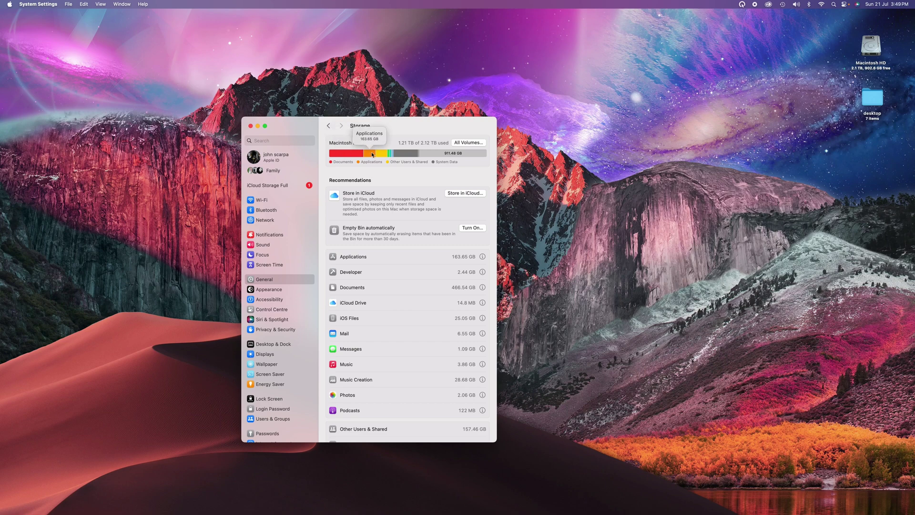
scroll(412, 273, down, 2)
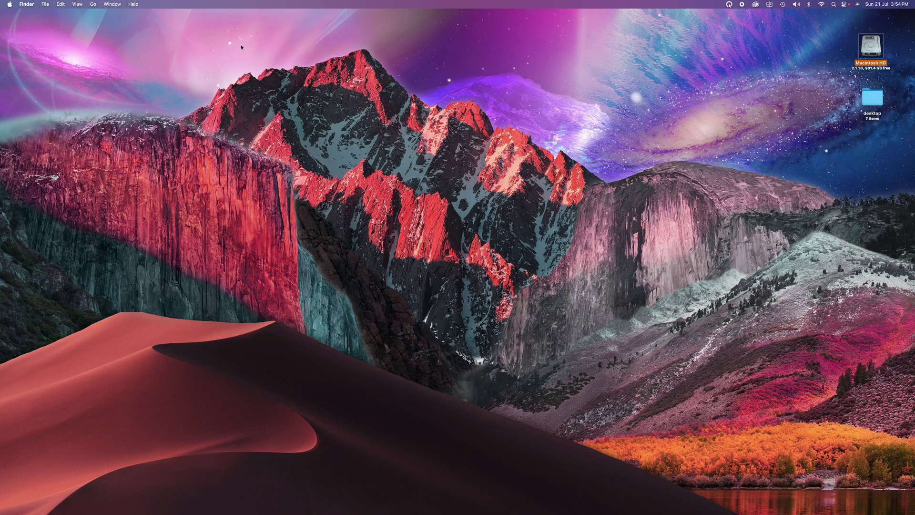
Step: Visit Library from the Go menu, close it, then bring up Go to Folder
click(94, 4)
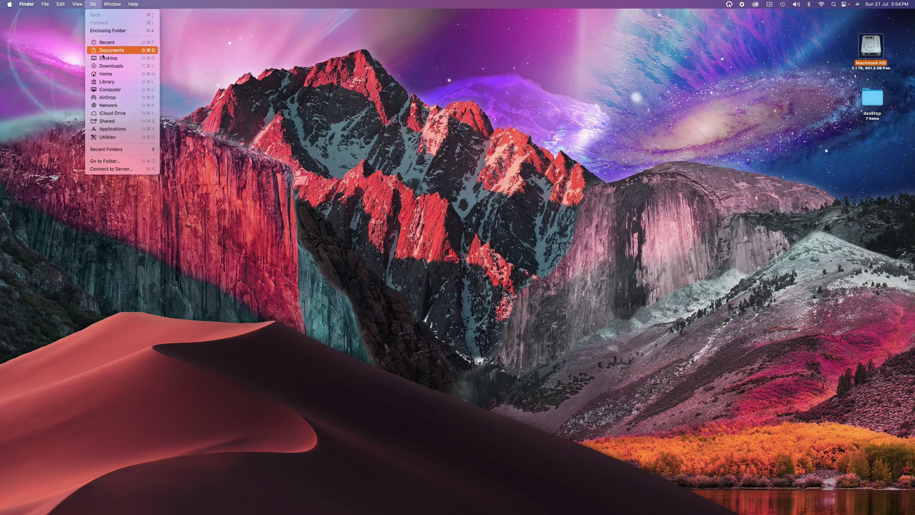
click(111, 85)
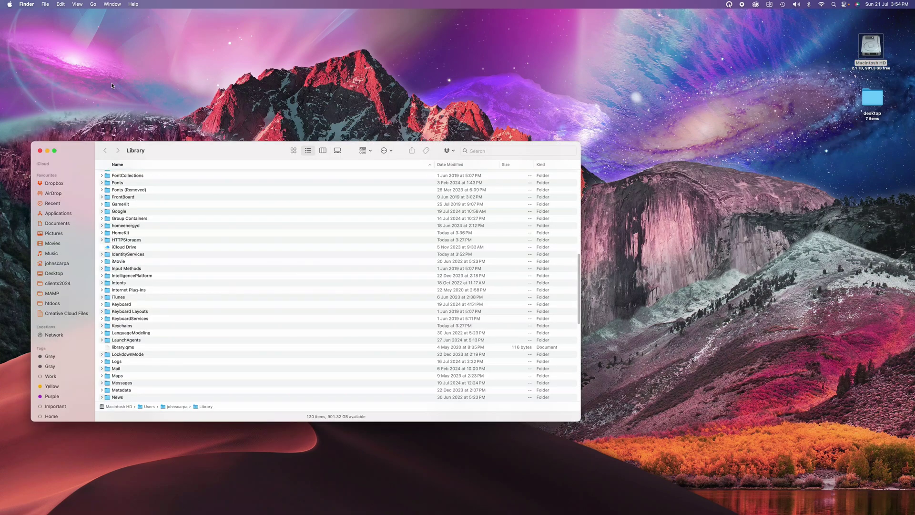
click(40, 151)
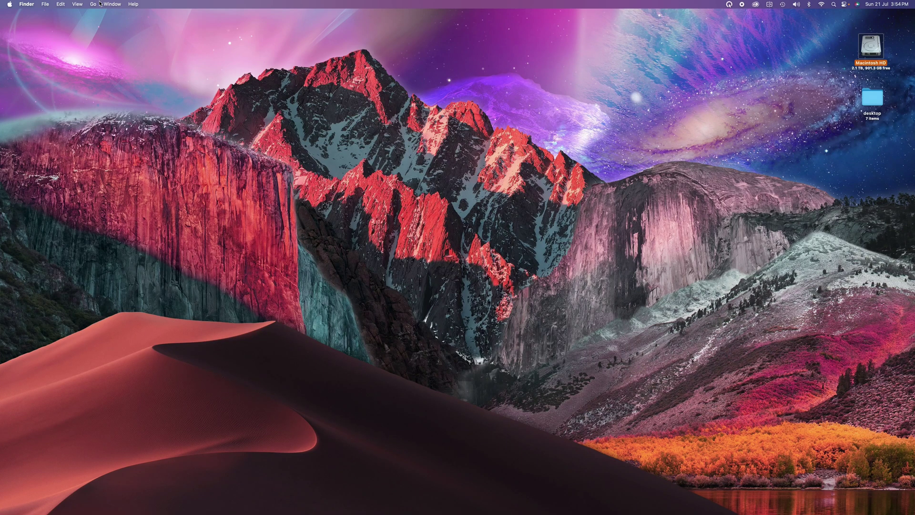
click(94, 4)
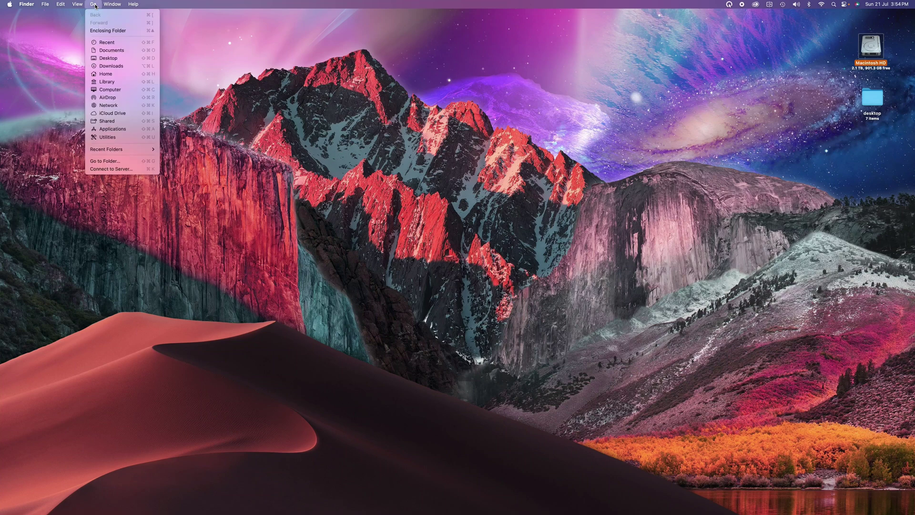
click(41, 152)
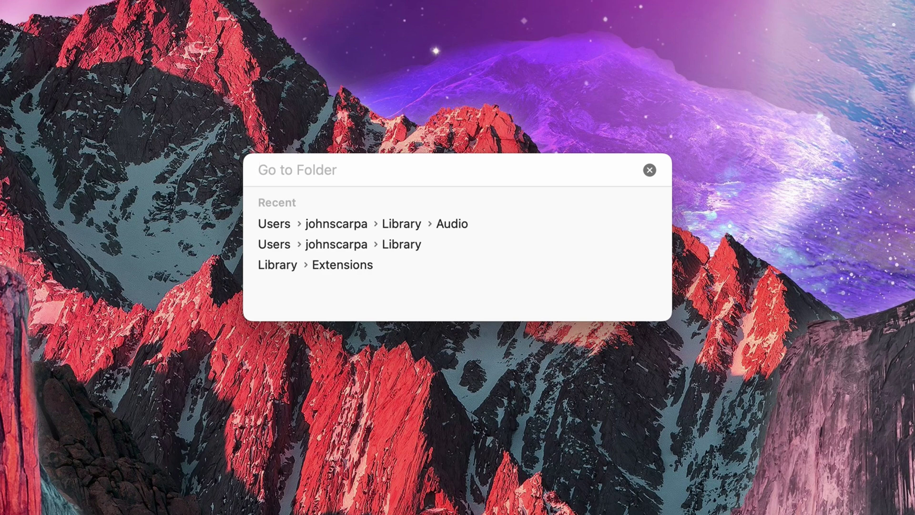
Step: Enter the path ~/library in Go to Folder, fixing the typo, and go there
text(~)
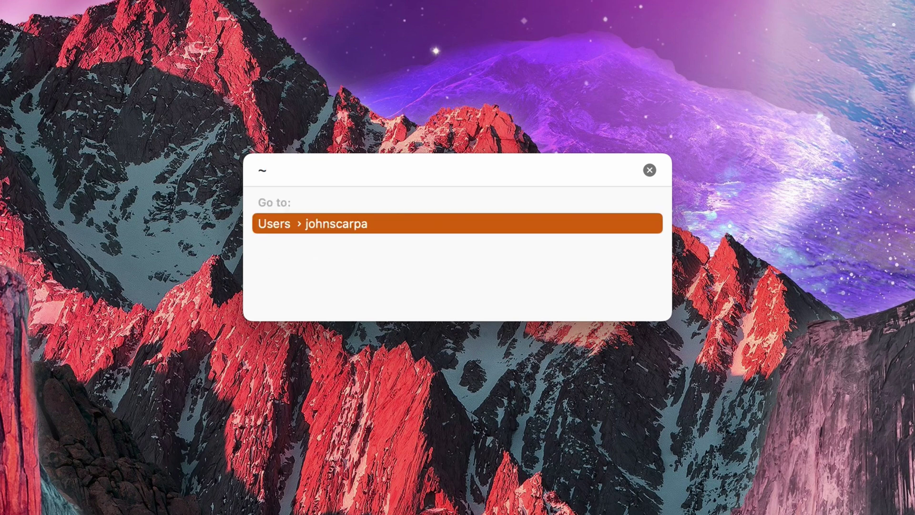
text(/)
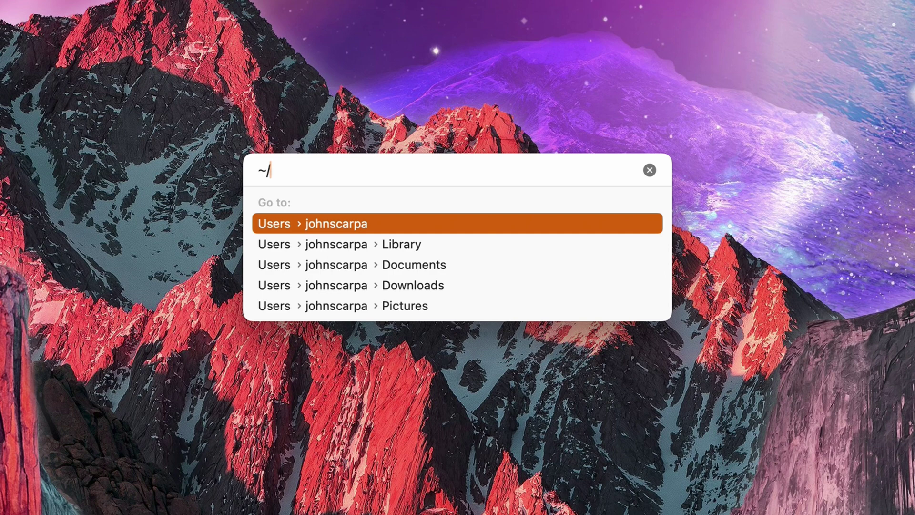
text(liba)
key(BackSpace)
text(rary)
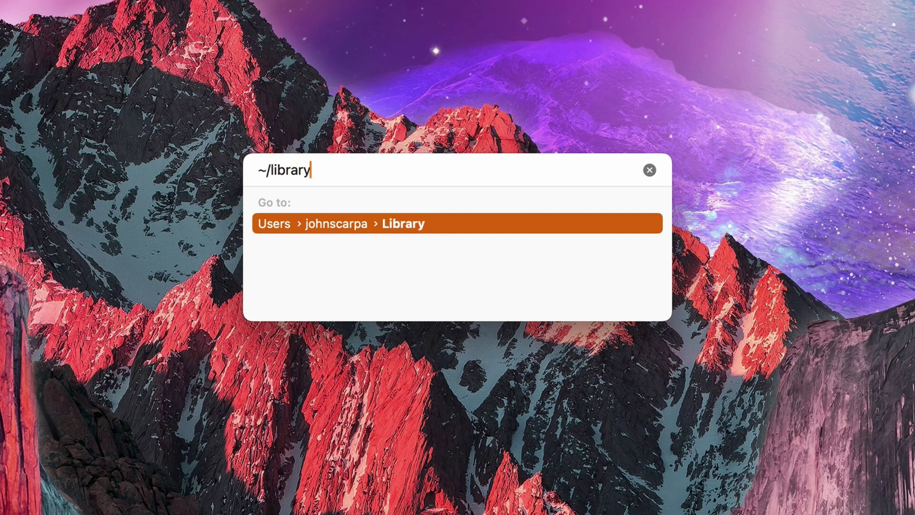
key(Return)
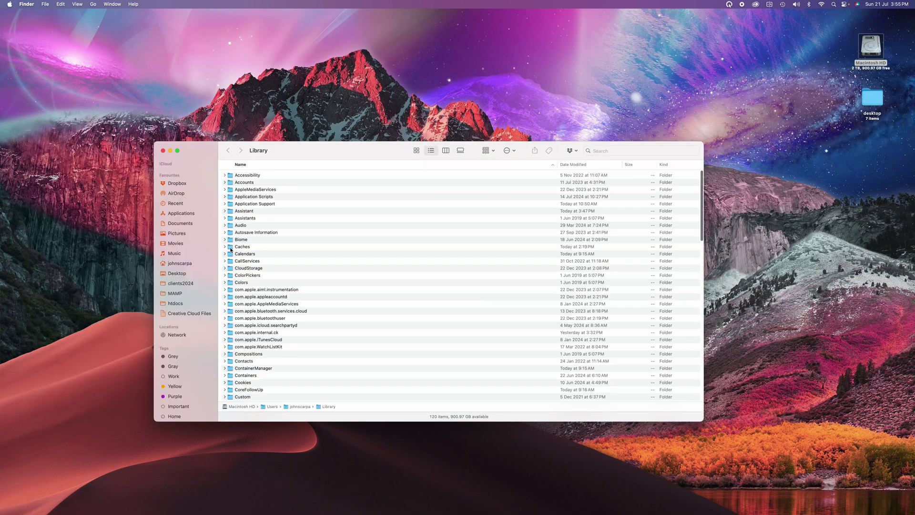
Step: Open Caches and check the Adobe folder's Get Info size of 185.04 GB
double_click(232, 248)
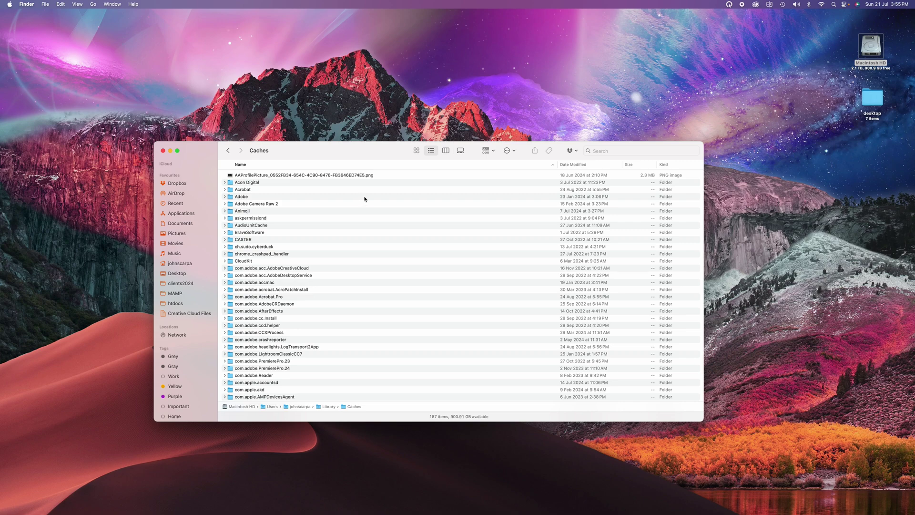
click(232, 198)
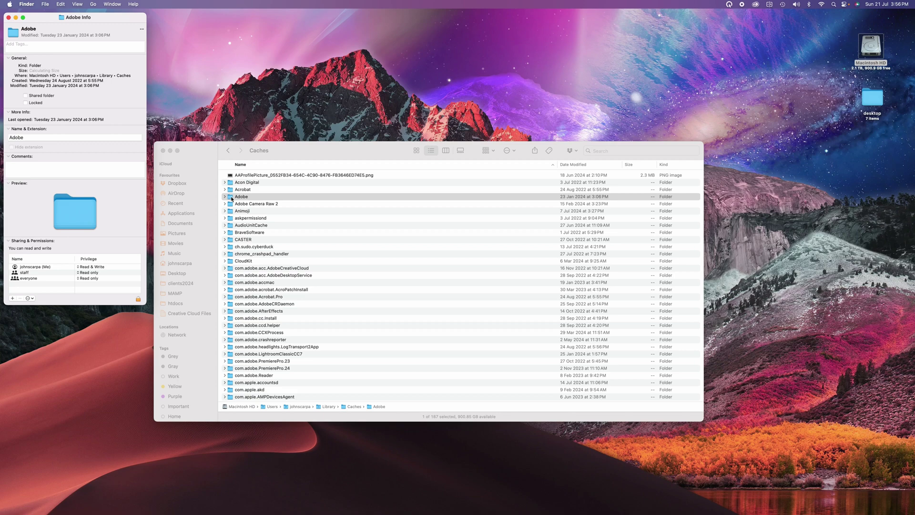
scroll(232, 199, down, 5)
drag(325, 147, 400, 147)
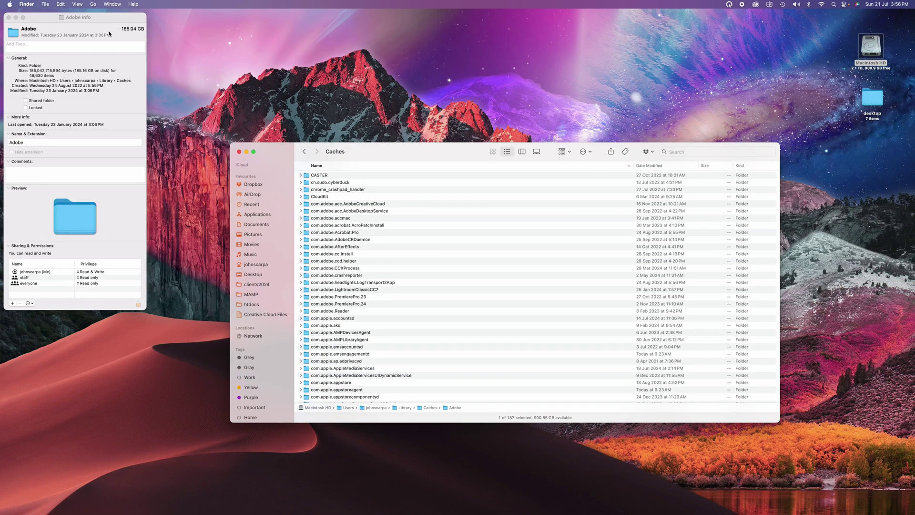
drag(111, 25, 176, 149)
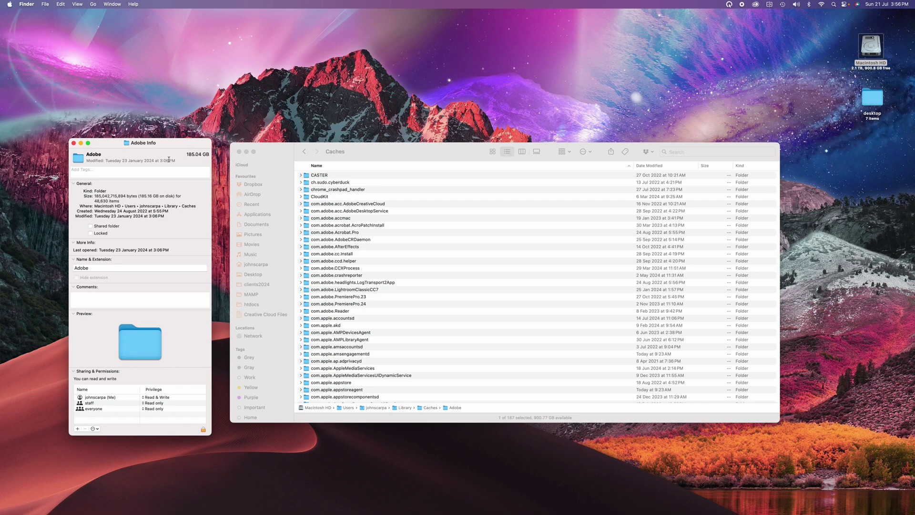
Step: Close the Adobe info panel and permanently empty the Bin from the Dock
click(73, 143)
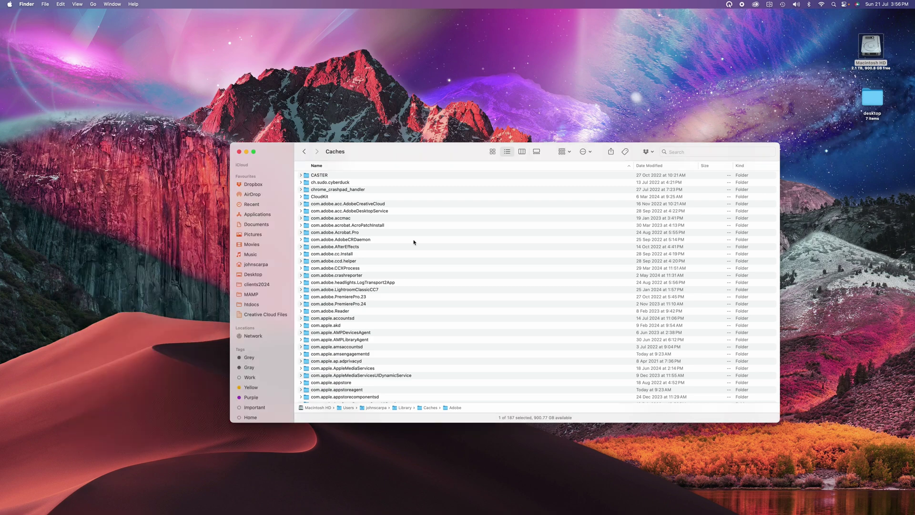
scroll(413, 242, up, 3)
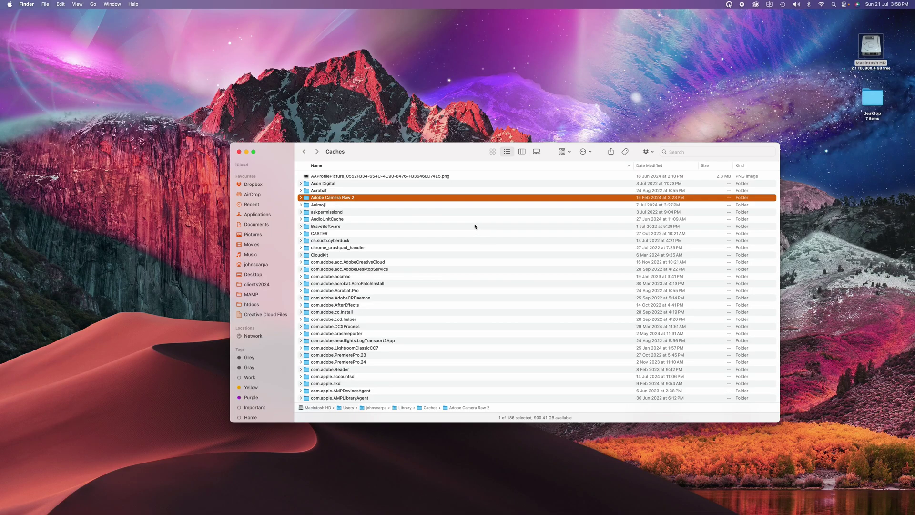
mouse_move(896, 503)
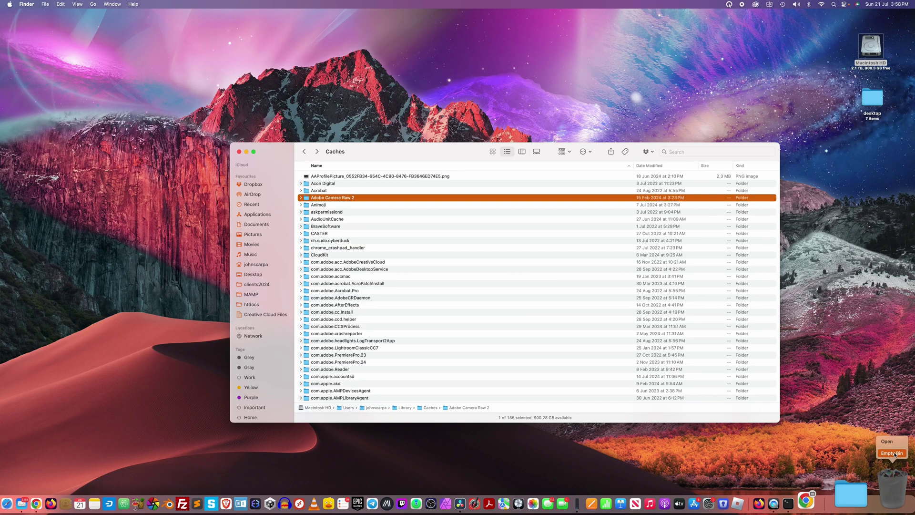
click(893, 453)
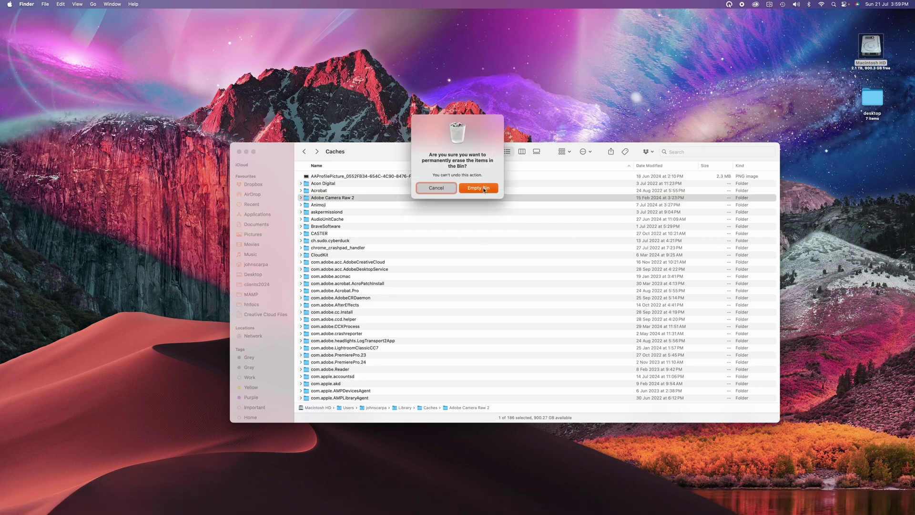
click(479, 188)
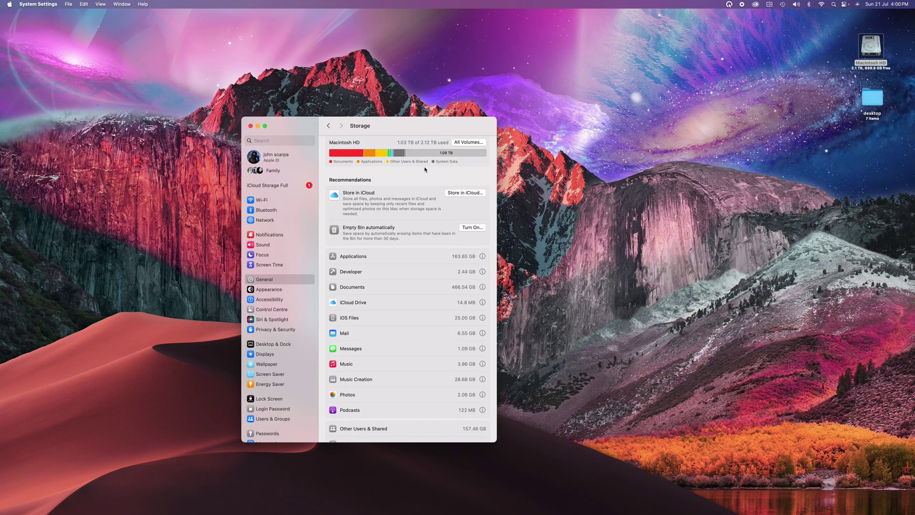
Step: Check that the System Data segment of the storage bar now reads 149.98 GB
mouse_move(398, 153)
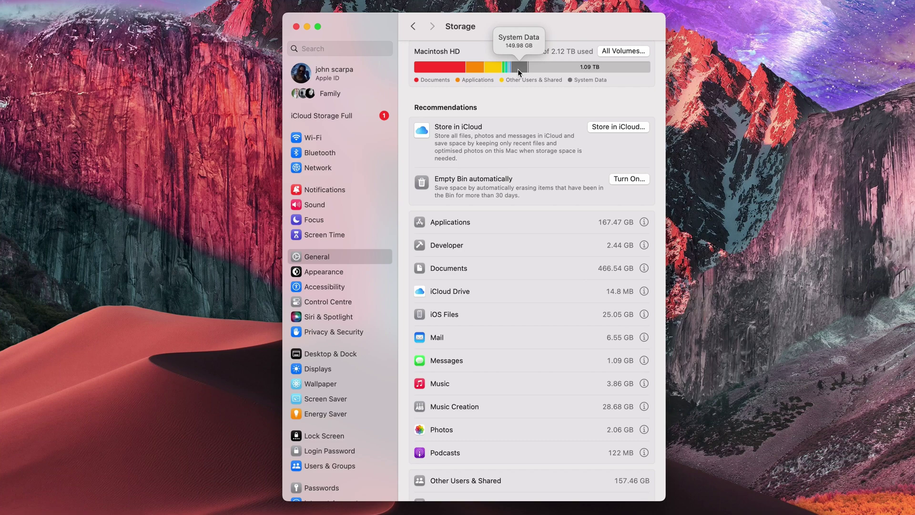